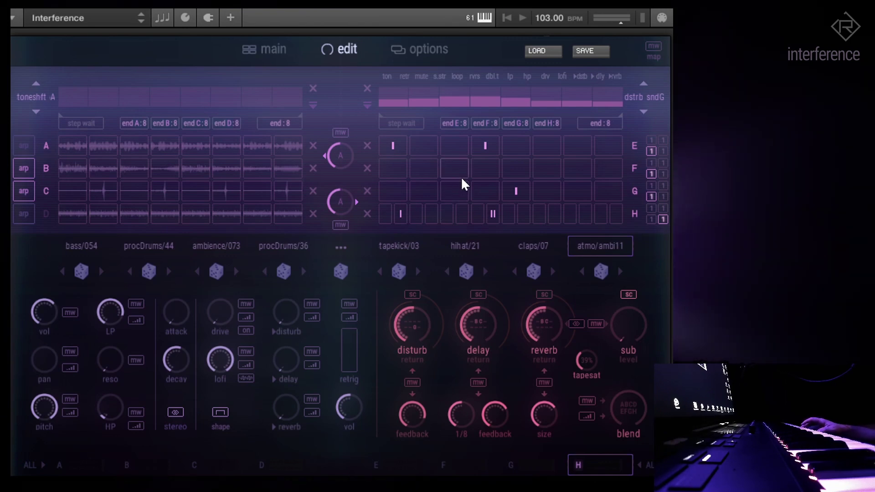
Step: Raise the fourth E-row kick step to a double hit (ratchet 2)
{"action": "left_click", "coordinate": [398, 148]}
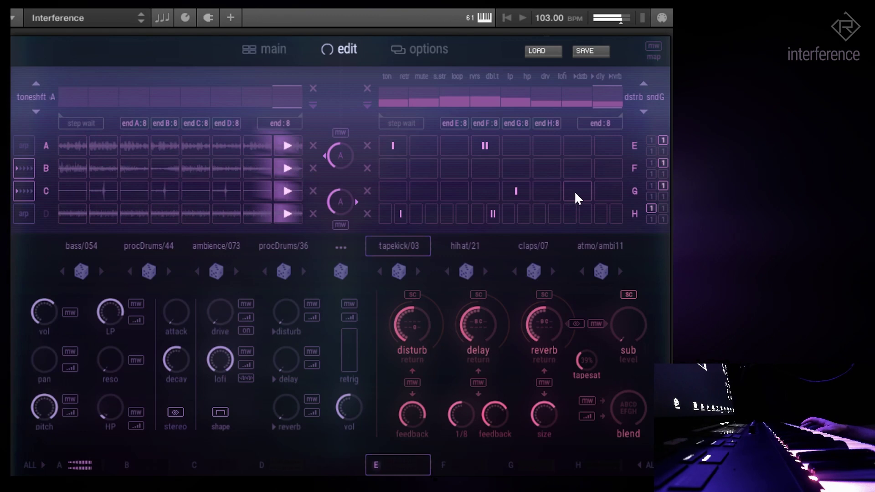
Step: Keep tapekick/03 on the kick slot and make the H-row step fire a triple hit
{"action": "left_click", "coordinate": [404, 247]}
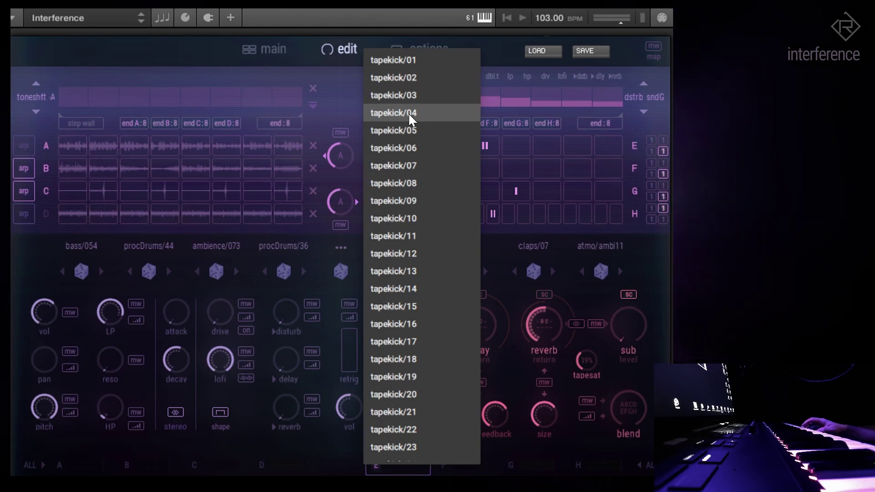
{"action": "left_click", "coordinate": [549, 307]}
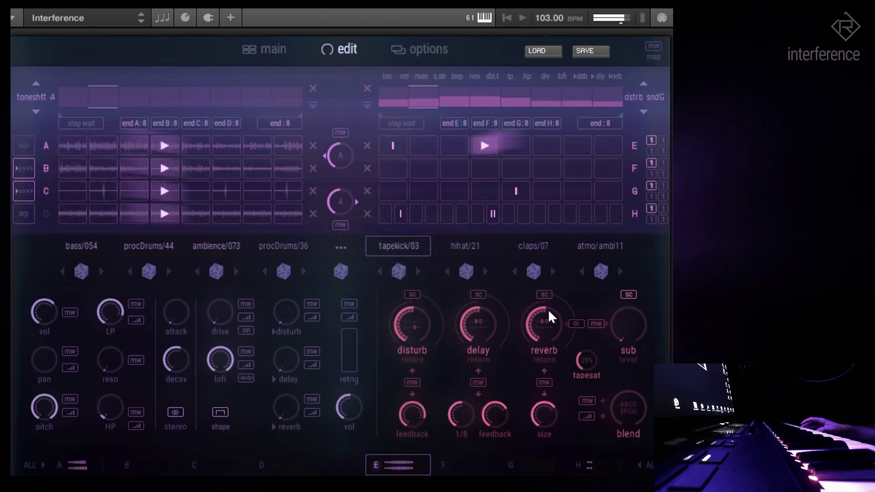
{"action": "left_click", "coordinate": [494, 214]}
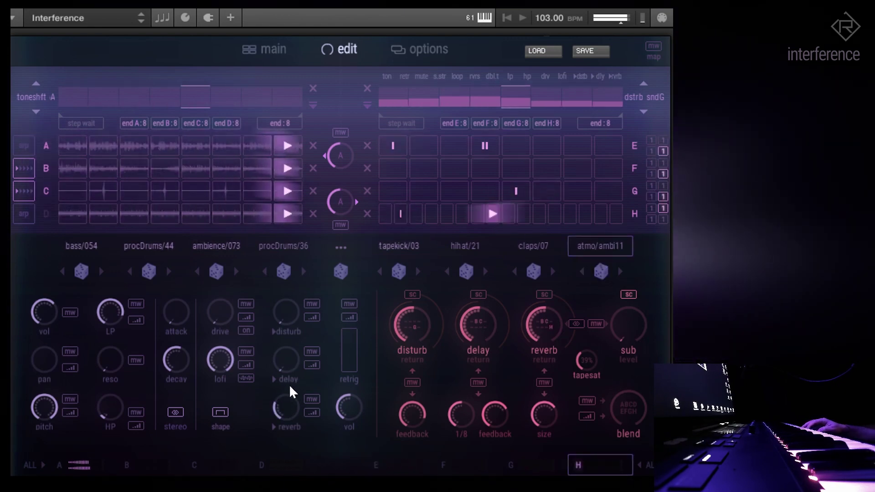
Step: Load procDrums/15 into the fourth loop slot
{"action": "left_click", "coordinate": [299, 273]}
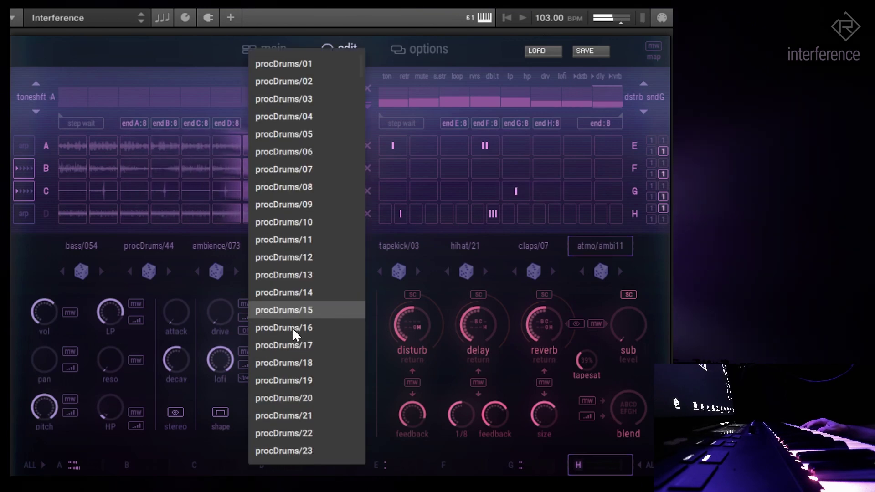
{"action": "left_click", "coordinate": [292, 319]}
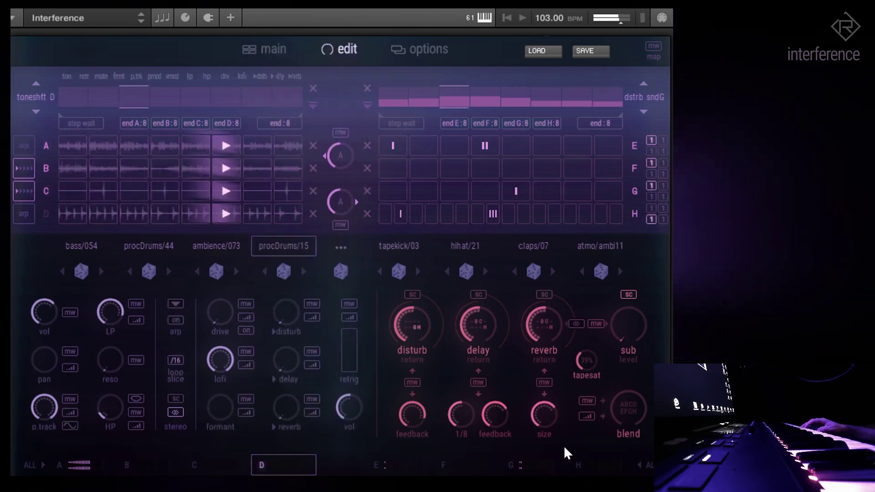
{"action": "left_click", "coordinate": [579, 462]}
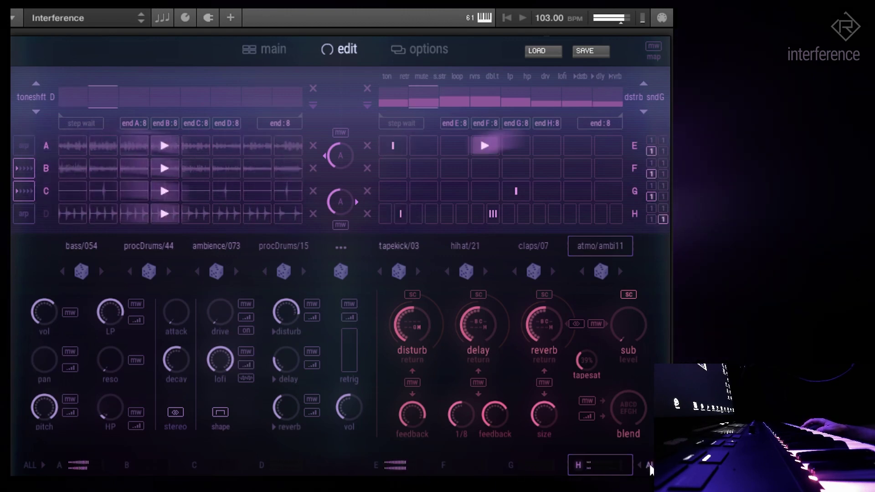
Step: Select the hihat track and add hi-hat hits on row F steps 1, 2, 4 and 7
{"action": "left_click", "coordinate": [457, 243]}
{"action": "left_click", "coordinate": [388, 168]}
{"action": "left_click", "coordinate": [425, 171]}
{"action": "left_click", "coordinate": [476, 169]}
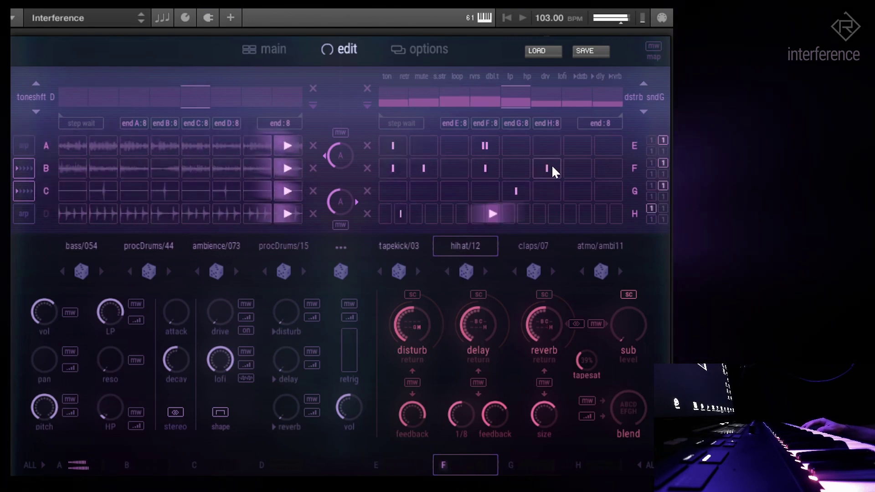
{"action": "left_click", "coordinate": [578, 170]}
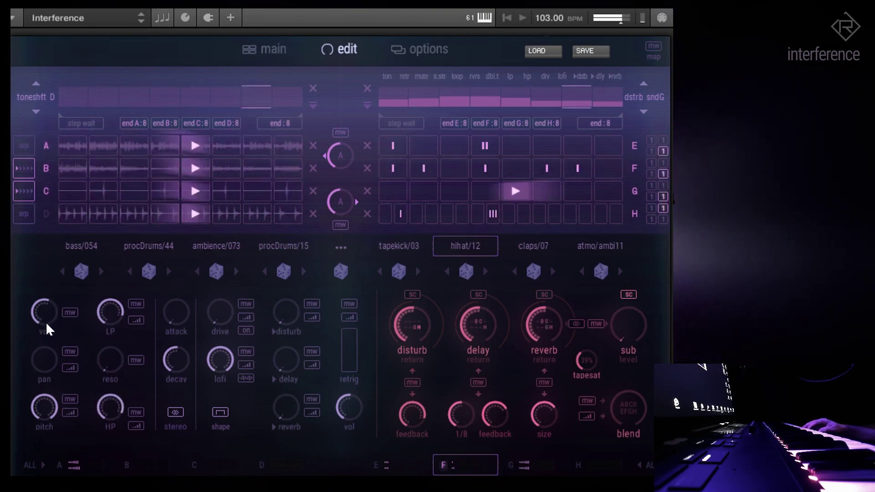
Step: Set the step lane to decay F, enlarge it, and draw rising decay values across the first steps
{"action": "left_click", "coordinate": [176, 360]}
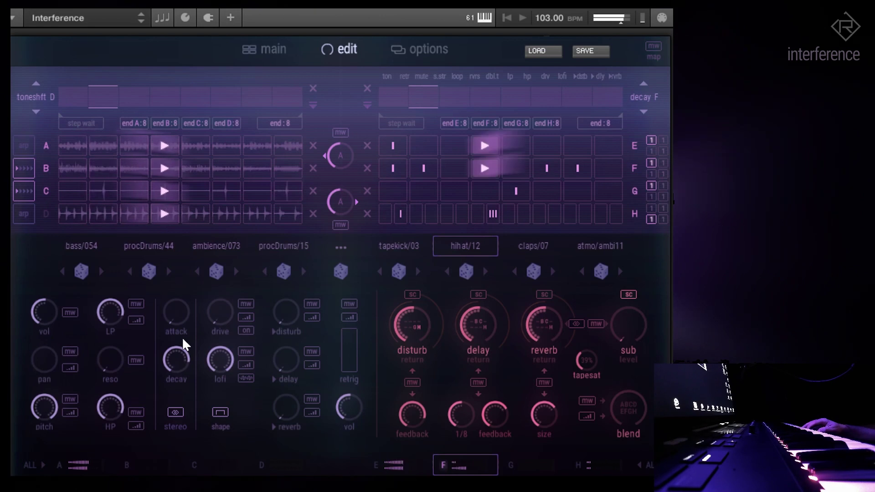
{"action": "left_click", "coordinate": [367, 105]}
{"action": "mouse_move", "coordinate": [418, 215]}
{"action": "left_mouse_down"}
{"action": "mouse_move", "coordinate": [484, 185]}
{"action": "mouse_move", "coordinate": [500, 152]}
{"action": "mouse_move", "coordinate": [531, 128]}
{"action": "mouse_move", "coordinate": [592, 176]}
{"action": "mouse_move", "coordinate": [611, 212]}
{"action": "left_mouse_up"}
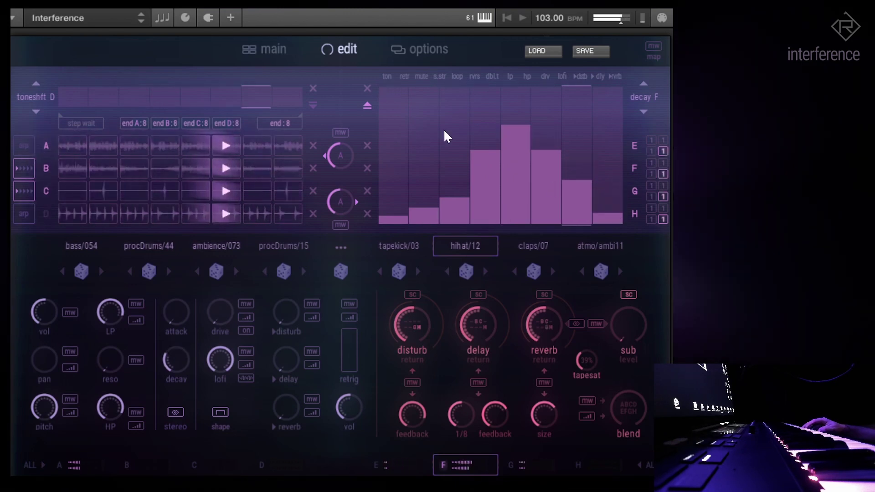
Step: Collapse the decay F editor back to the sequencer rows
{"action": "left_click", "coordinate": [363, 108]}
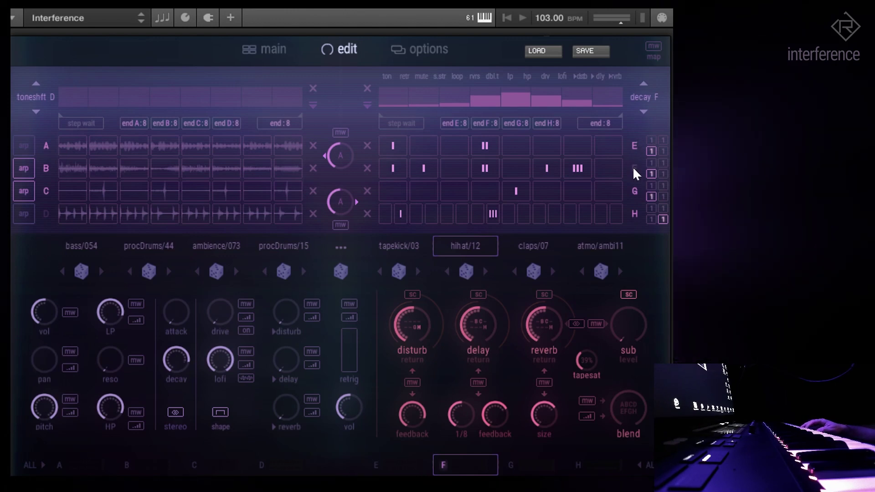
Step: Point the modulation lane at dbl.time F and draw double-time values across the hi-hat steps
{"action": "left_click", "coordinate": [653, 95]}
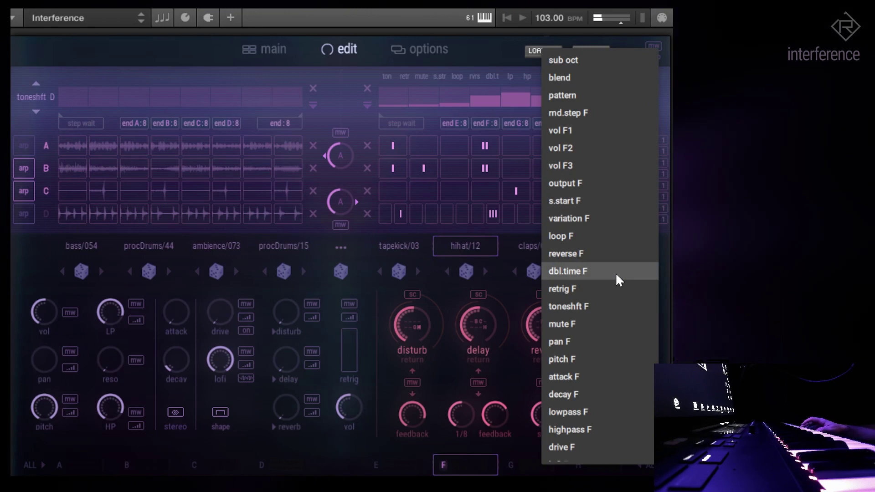
{"action": "left_click", "coordinate": [591, 270]}
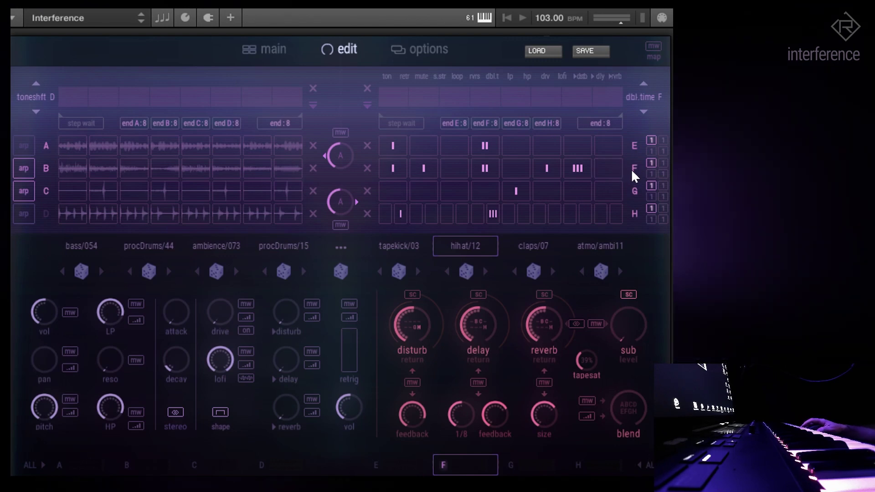
{"action": "left_click", "coordinate": [640, 97]}
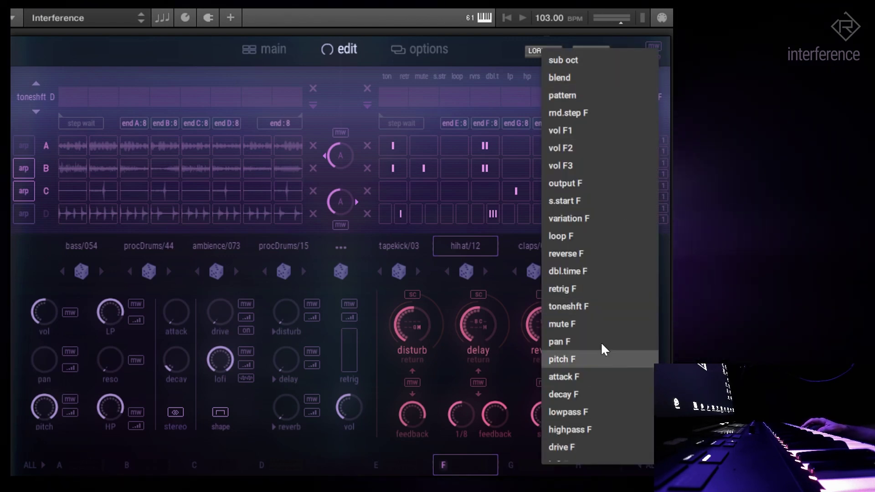
{"action": "left_click", "coordinate": [369, 254]}
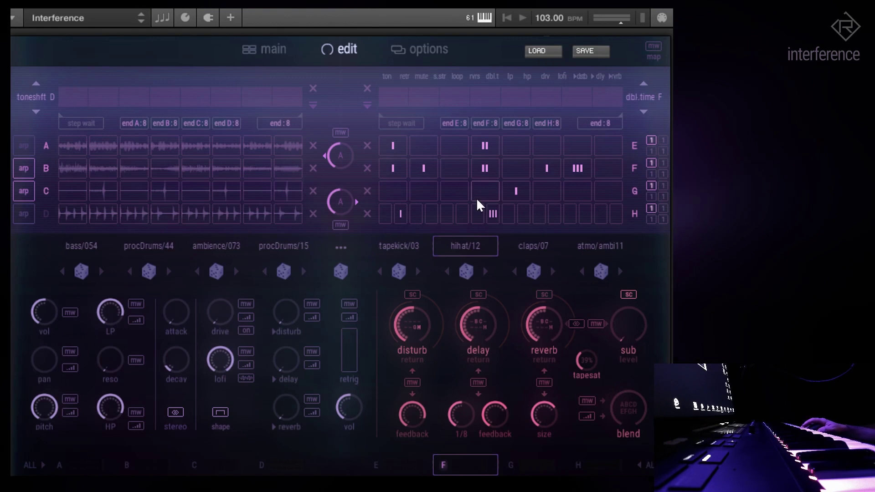
{"action": "mouse_move", "coordinate": [461, 97]}
{"action": "left_mouse_down"}
{"action": "mouse_move", "coordinate": [488, 90]}
{"action": "mouse_move", "coordinate": [586, 105]}
{"action": "mouse_move", "coordinate": [605, 92]}
{"action": "left_mouse_up"}
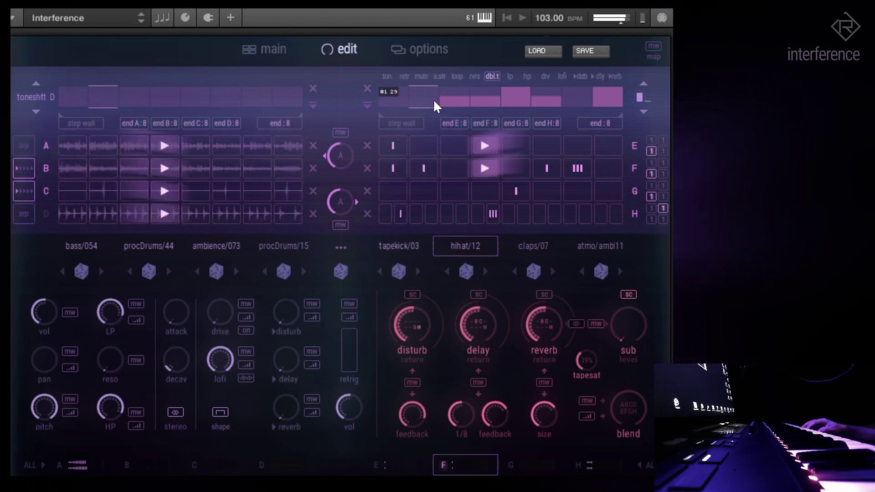
{"action": "left_click_drag", "start_coordinate": [433, 99], "coordinate": [481, 92]}
Step: Make hi-hat step 3 a triple hit and raise tape saturation to 41%
{"action": "left_click", "coordinate": [455, 171]}
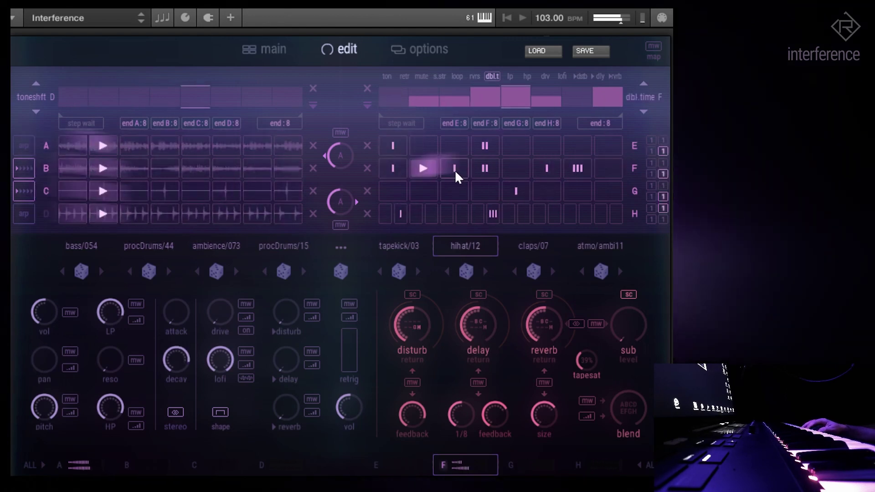
{"action": "double_click", "coordinate": [455, 170]}
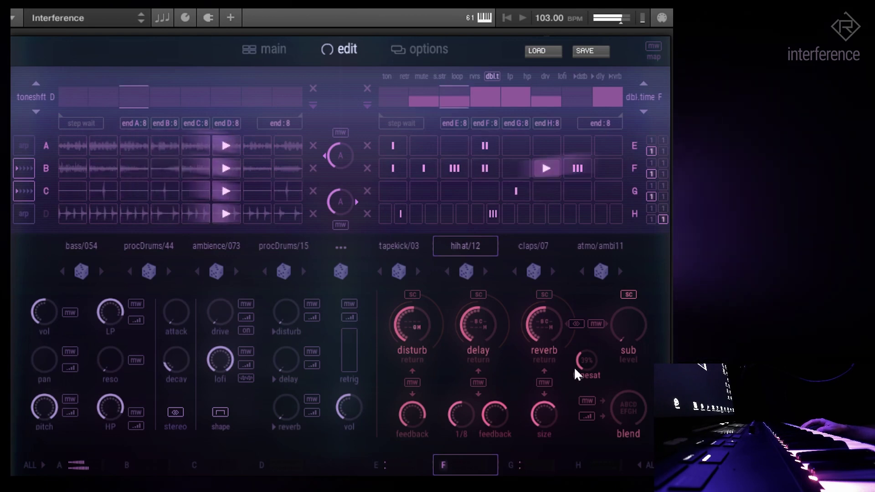
{"action": "left_click_drag", "start_coordinate": [584, 363], "coordinate": [584, 360]}
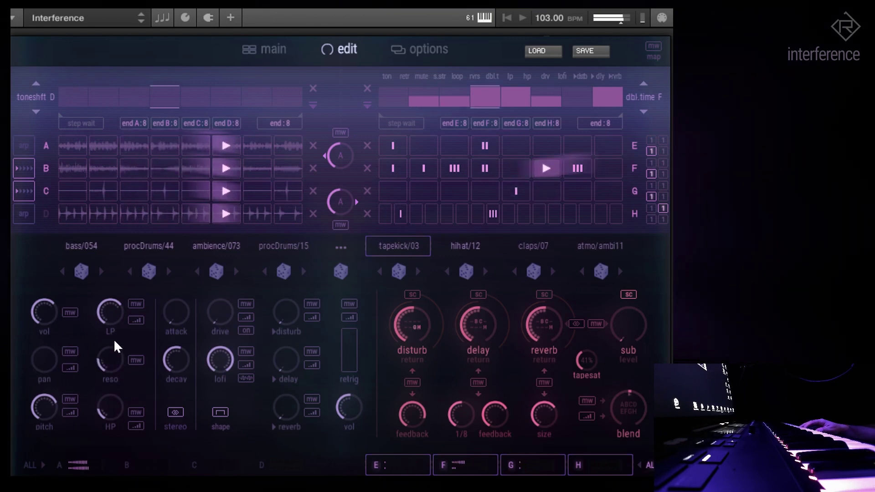
Step: Turn the reso knob for tracks E–H down to near zero
{"action": "left_click_drag", "start_coordinate": [113, 346], "coordinate": [144, 362]}
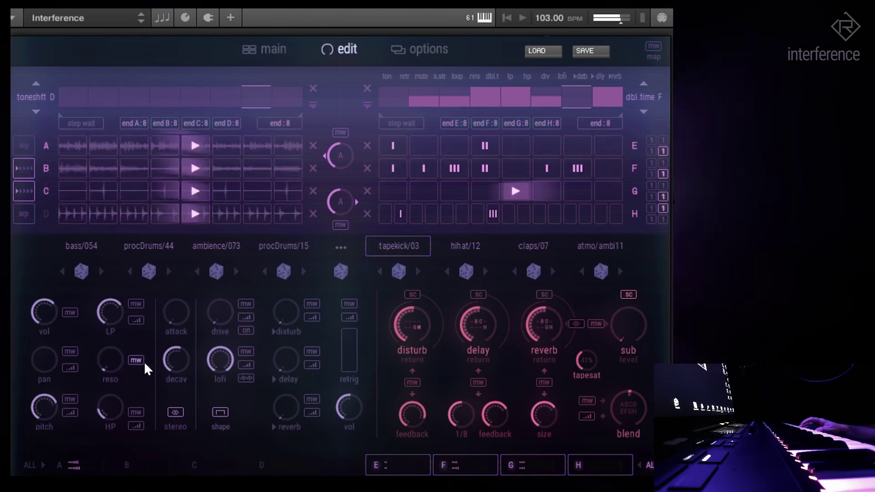
Step: Switch the right modulation lane from decay E to decay F and raise the sub level to about half
{"action": "left_click", "coordinate": [183, 365]}
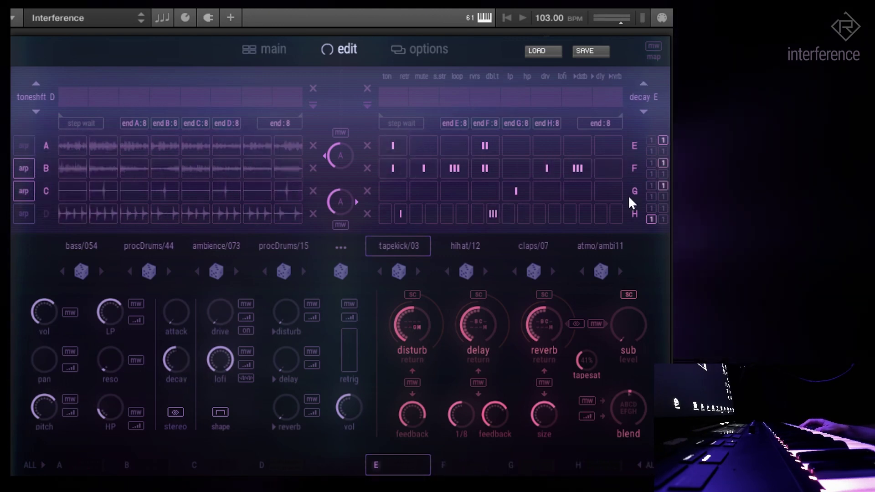
{"action": "left_click", "coordinate": [639, 111]}
{"action": "left_click", "coordinate": [639, 110]}
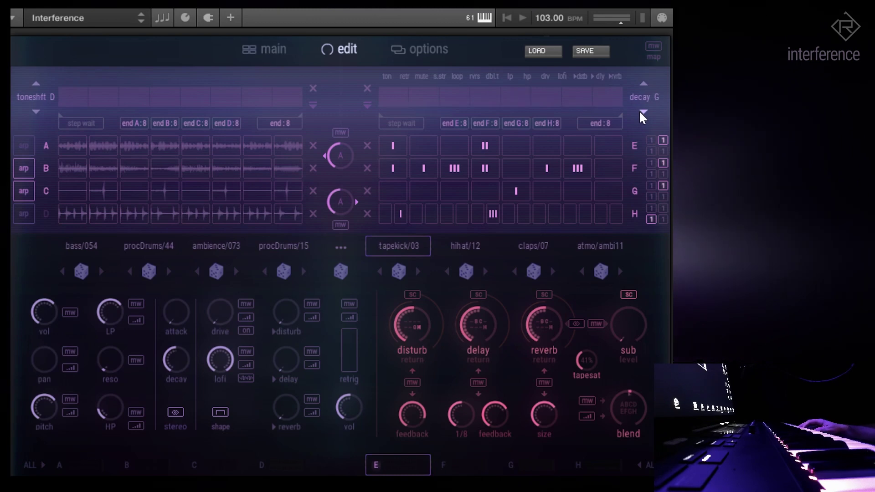
{"action": "left_click", "coordinate": [645, 82]}
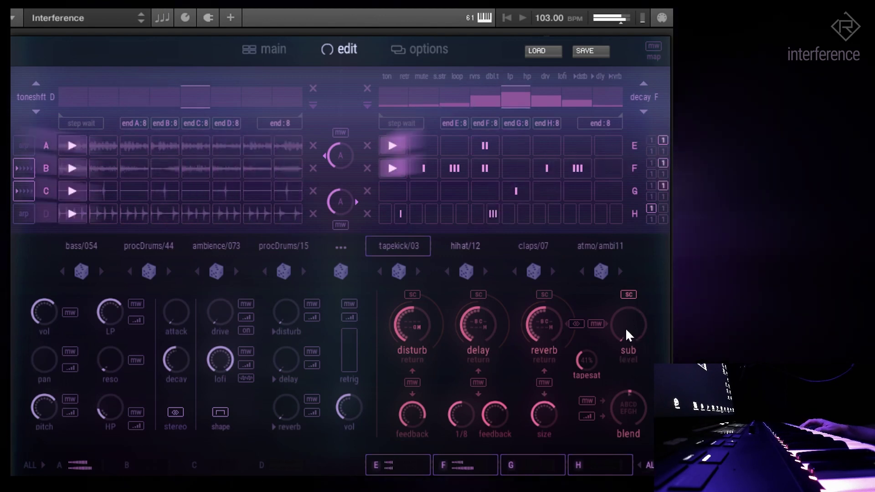
{"action": "left_click_drag", "start_coordinate": [631, 334], "coordinate": [633, 263]}
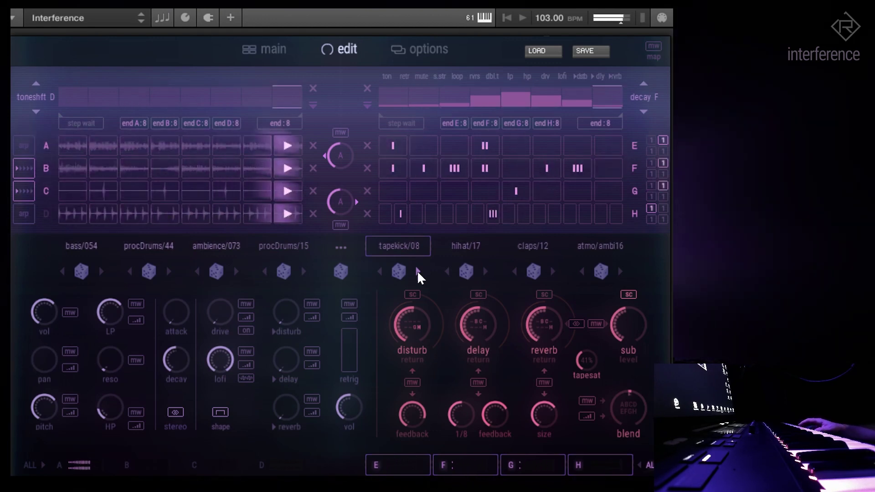
Step: Step the bass slot to bass/056 and slot B's drum loop to procDrums/45
{"action": "left_click", "coordinate": [102, 272]}
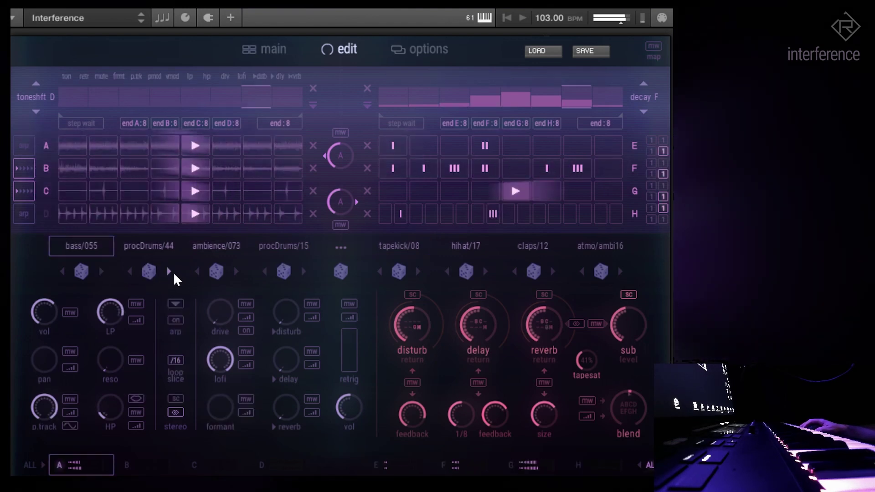
{"action": "left_click", "coordinate": [102, 272]}
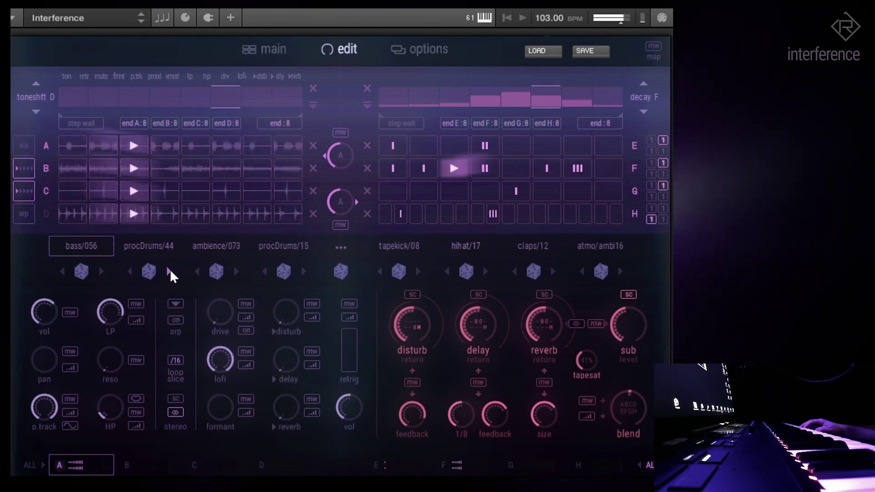
{"action": "left_click", "coordinate": [169, 273]}
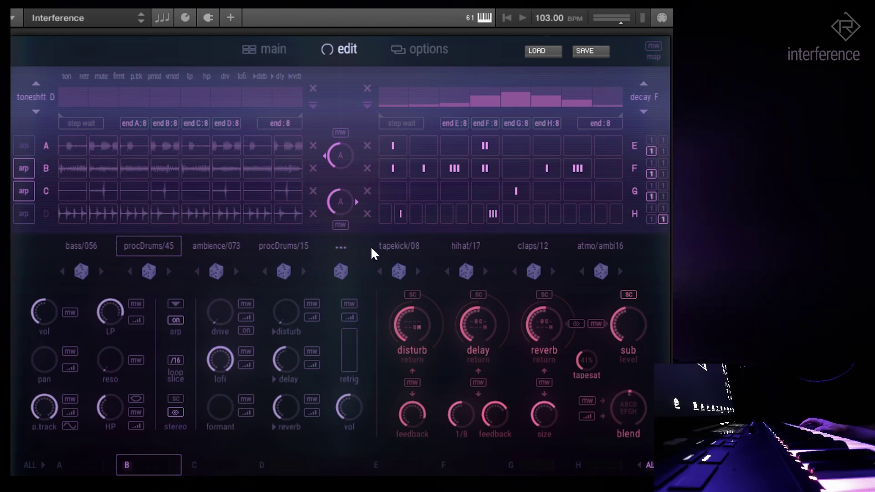
Step: Turn off Randomize EFGH in the randomize options menu and confirm the change
{"action": "left_click", "coordinate": [342, 248]}
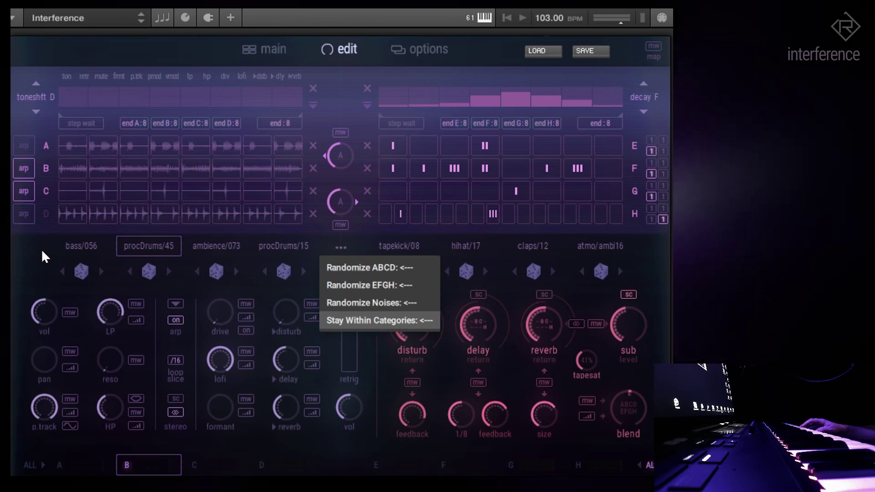
{"action": "left_click", "coordinate": [102, 248]}
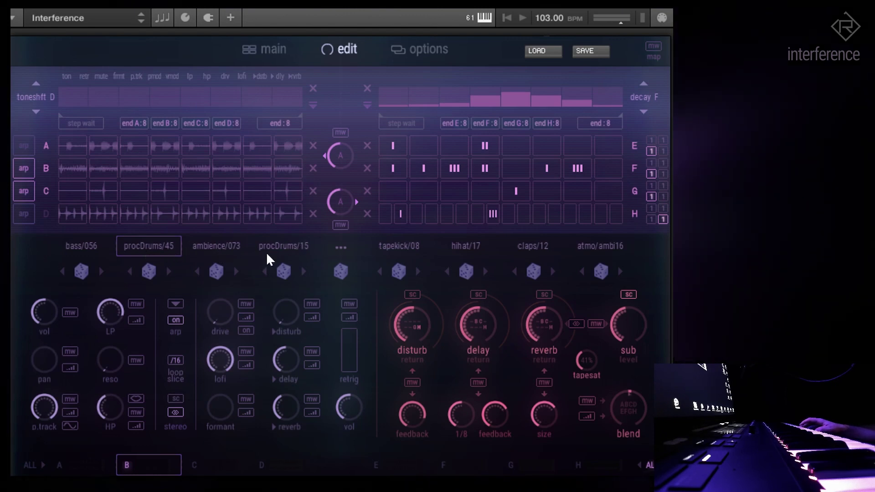
{"action": "left_click", "coordinate": [338, 250]}
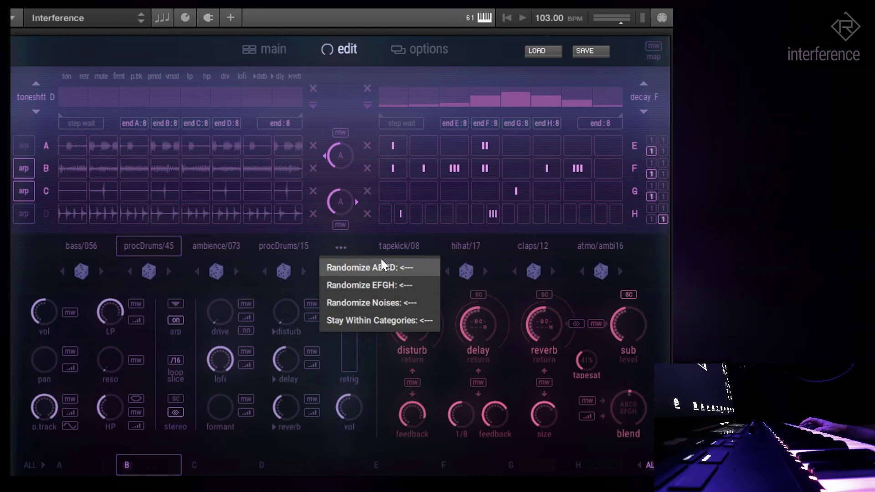
{"action": "left_click", "coordinate": [363, 283]}
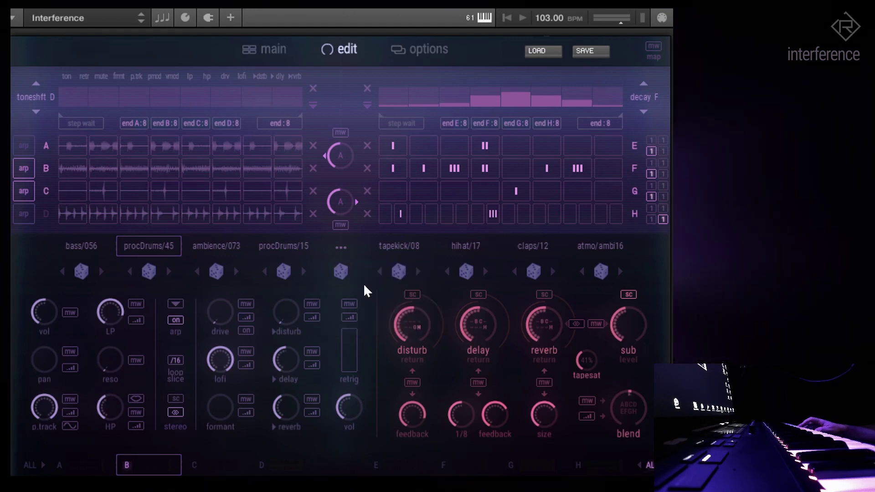
{"action": "left_click", "coordinate": [340, 247]}
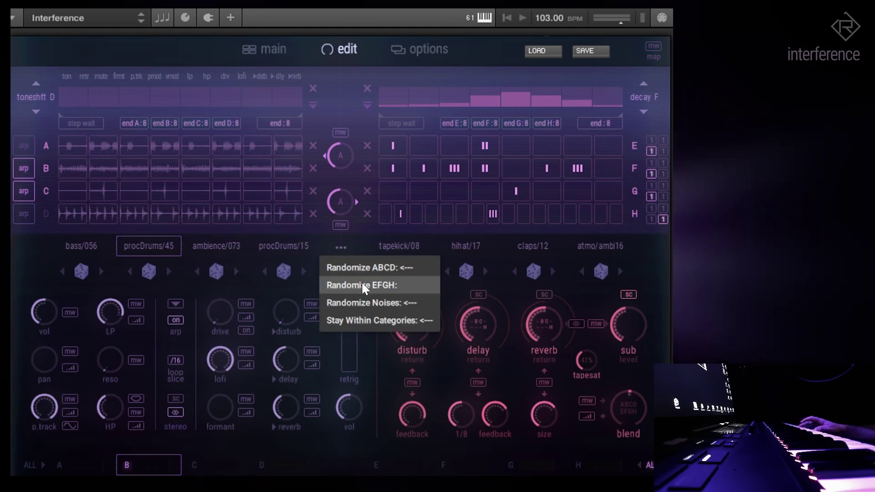
{"action": "left_click", "coordinate": [285, 286]}
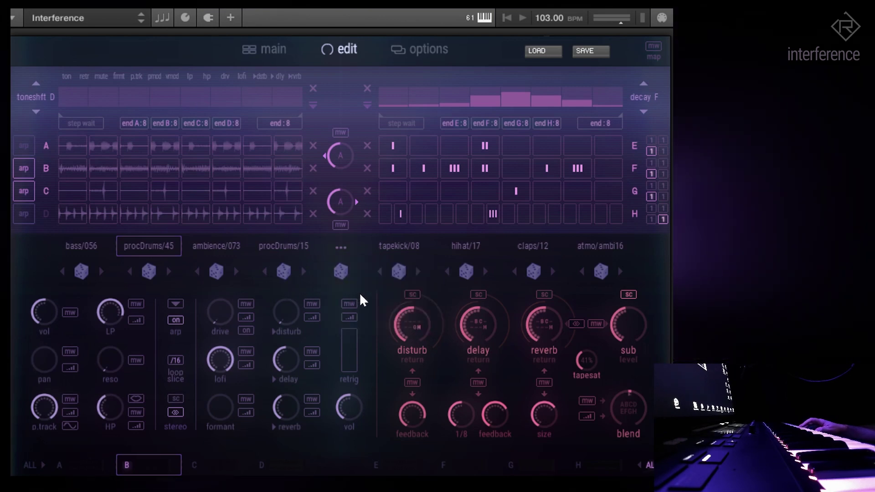
Step: Roll the centre dice twice, giving A–D bass/060, procDrums/65, ambience/020 and procDrums/41
{"action": "left_click", "coordinate": [344, 273]}
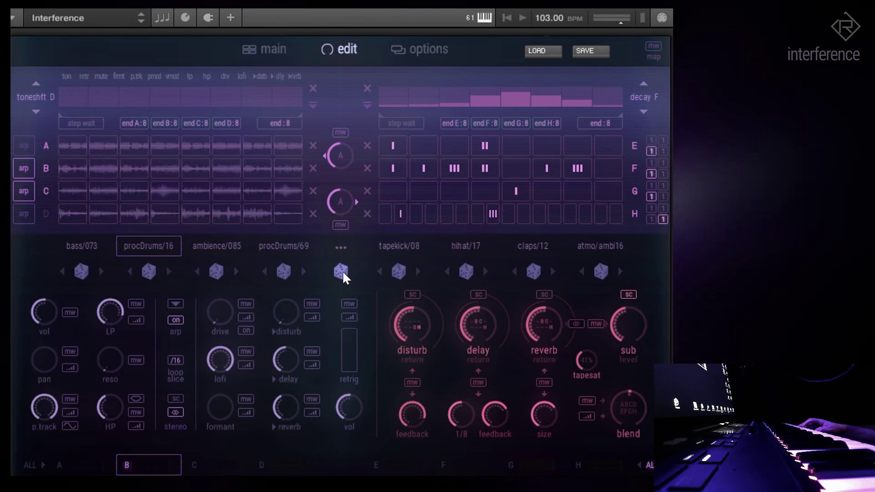
{"action": "left_click", "coordinate": [343, 274]}
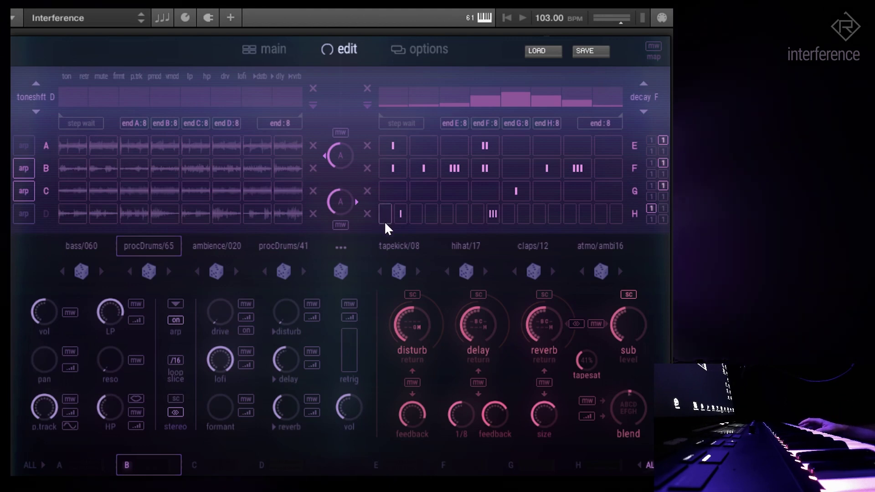
{"action": "left_click", "coordinate": [341, 248]}
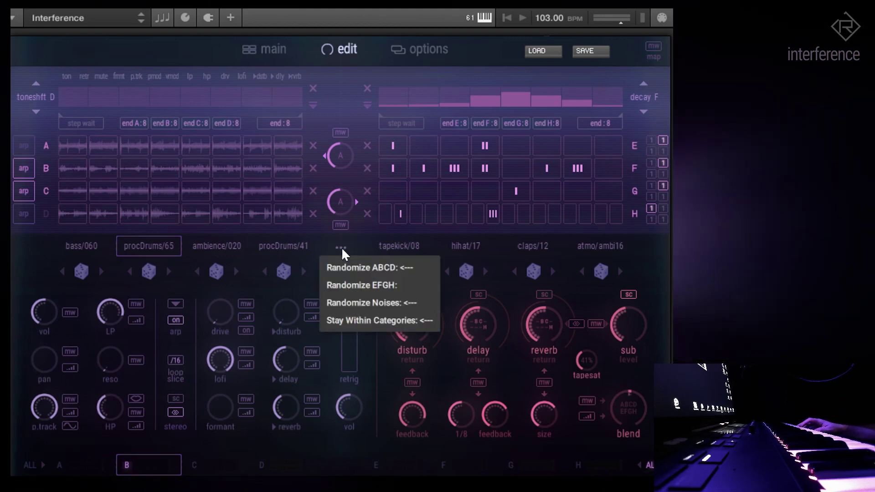
Step: Turn off Stay Within Categories and re-roll the A–D sounds across any category several times
{"action": "left_click", "coordinate": [380, 320]}
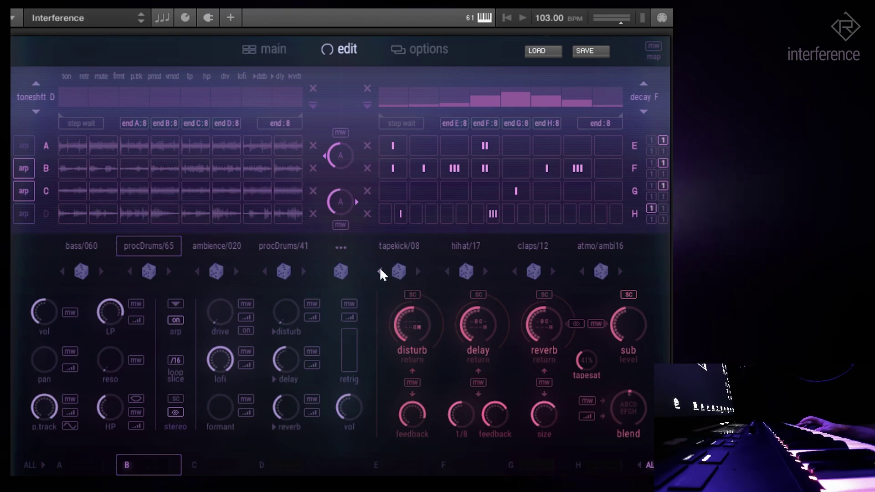
{"action": "left_click", "coordinate": [342, 272]}
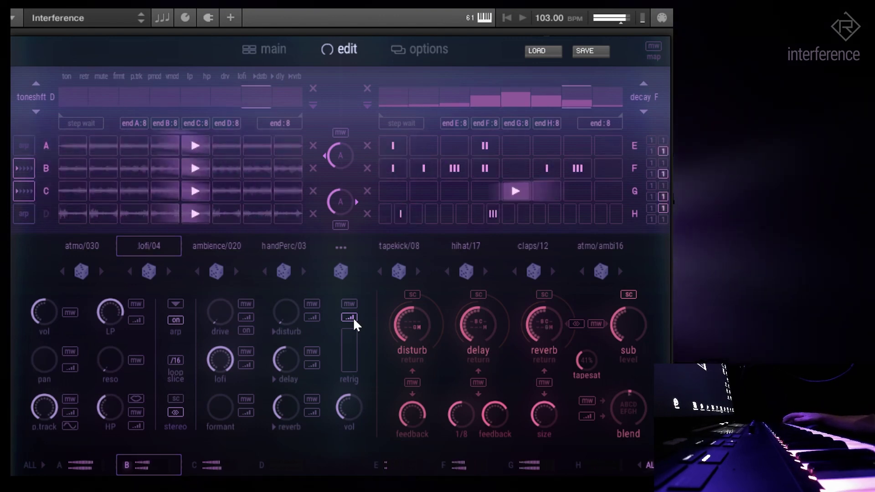
{"action": "left_click", "coordinate": [72, 455]}
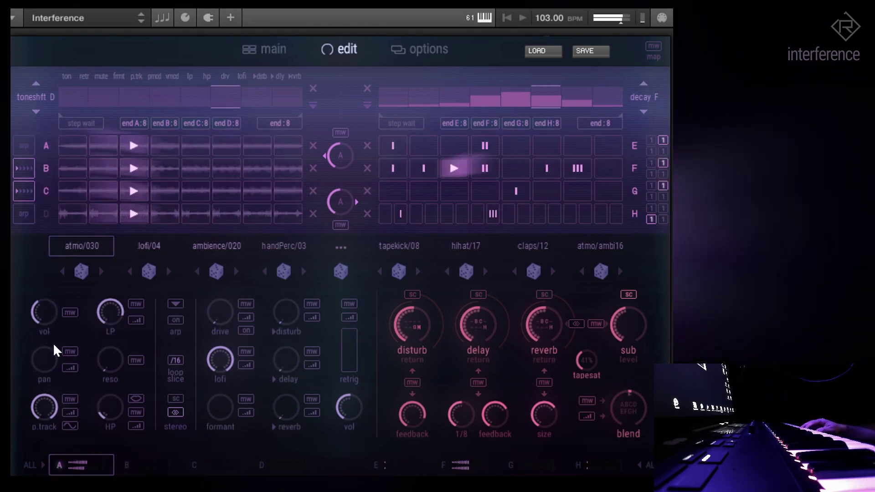
{"action": "left_click", "coordinate": [341, 273]}
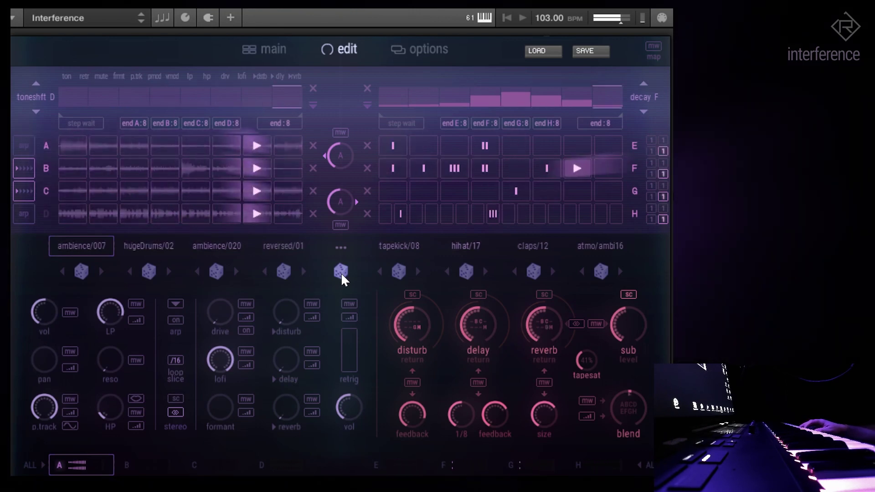
{"action": "left_click", "coordinate": [341, 272]}
Step: Re-enable Randomize EFGH and roll all eight sounds, loading hybridkick/02, hybridhat/15, snaps/05 and shorts/02
{"action": "left_click", "coordinate": [341, 248]}
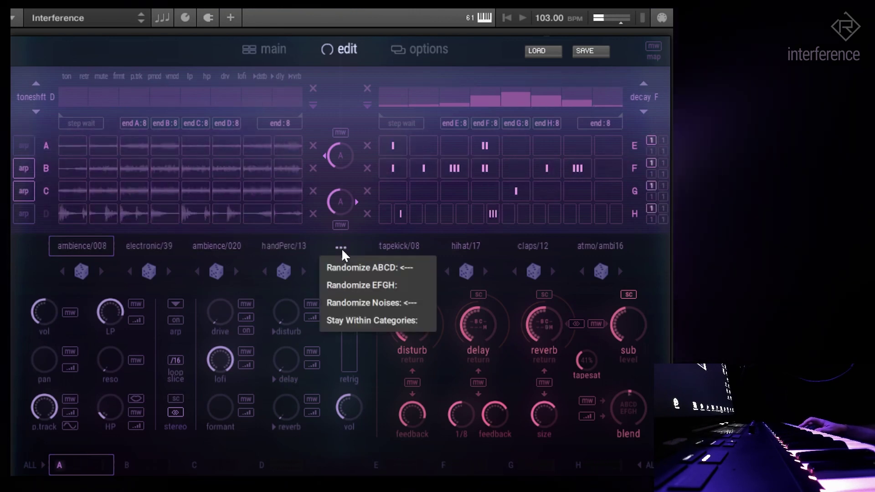
{"action": "left_click", "coordinate": [363, 286]}
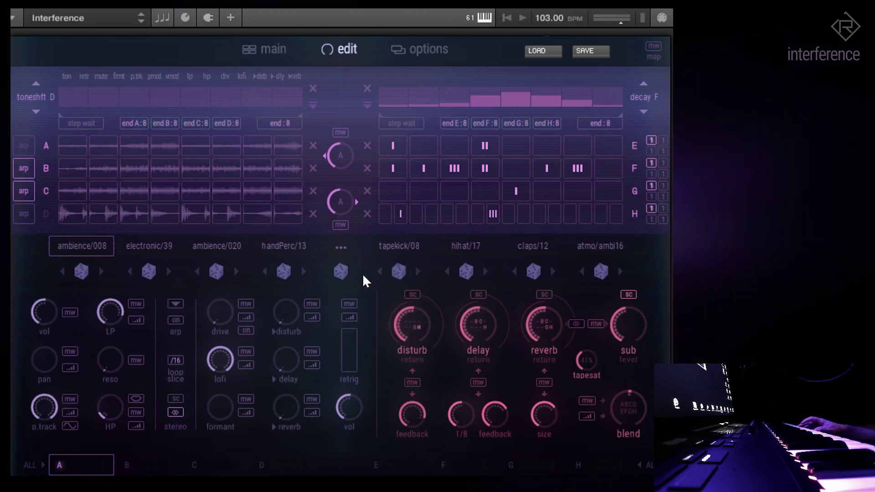
{"action": "left_click", "coordinate": [346, 270]}
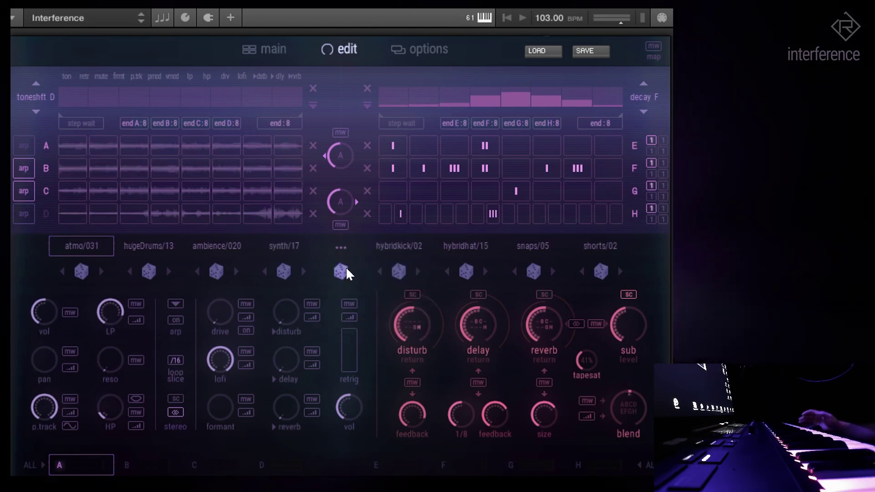